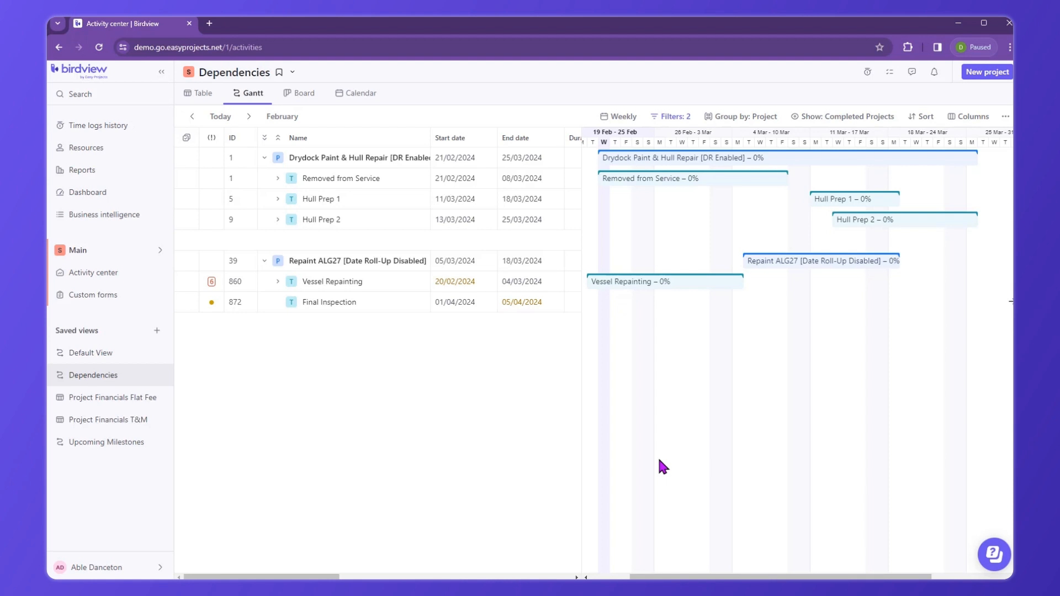
# Link Removed from Service to Hull Prep 1 with a Finish to Start dependency and save it
pyautogui.moveTo(697, 178)
pyautogui.moveTo(794, 182); pyautogui.dragTo(804, 201)
pyautogui.moveTo(804, 201); pyautogui.dragTo(804, 202)
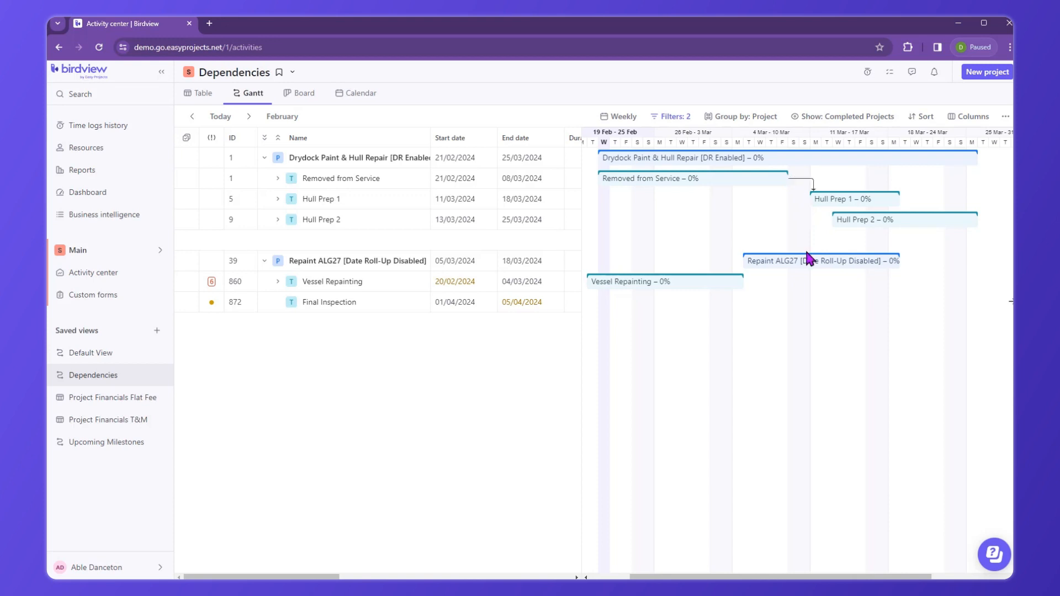
pyautogui.click(813, 188)
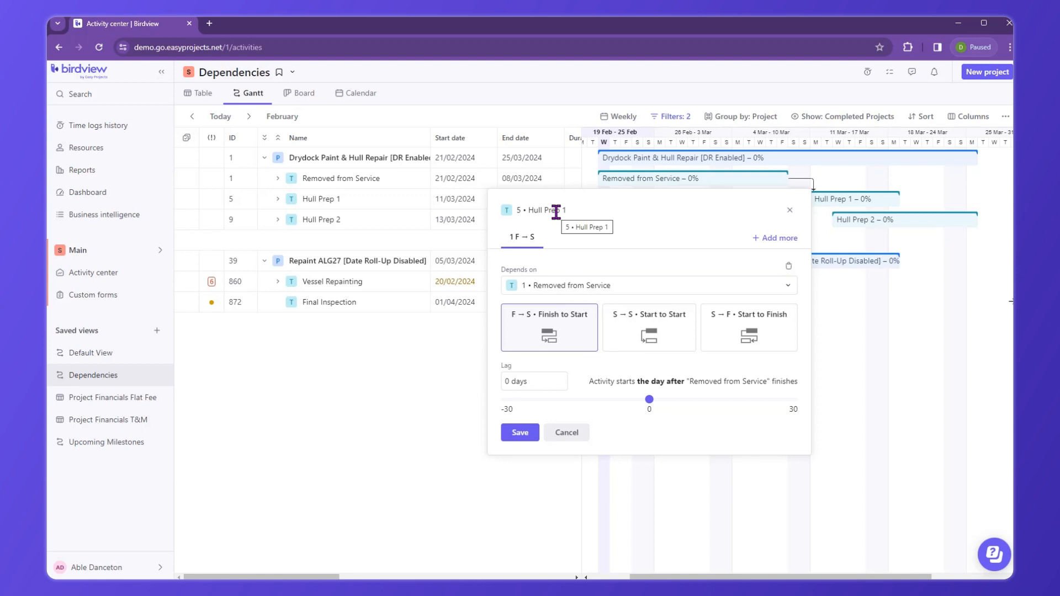
pyautogui.click(520, 432)
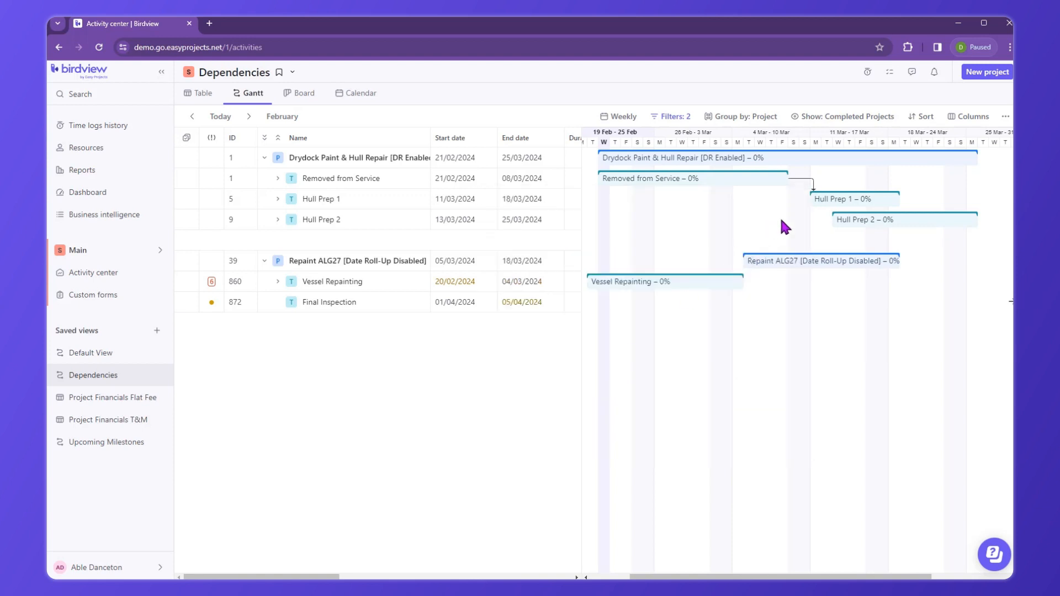
# Link Hull Prep 2 to Hull Prep 1 with a Start to Start dependency and save it
pyautogui.moveTo(823, 199)
pyautogui.moveTo(805, 200); pyautogui.dragTo(828, 222)
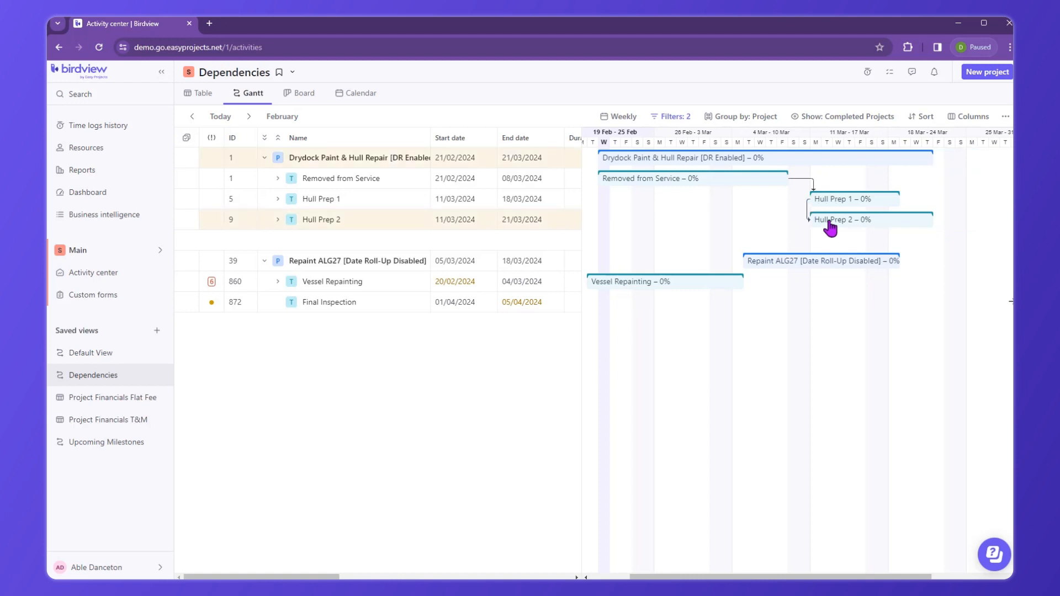
pyautogui.click(809, 215)
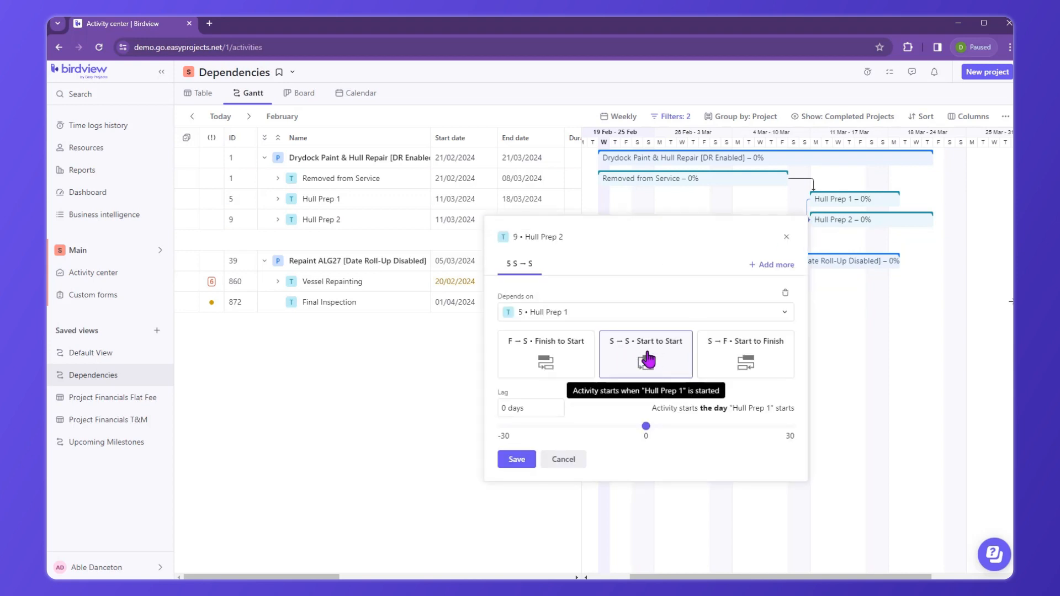
pyautogui.click(517, 460)
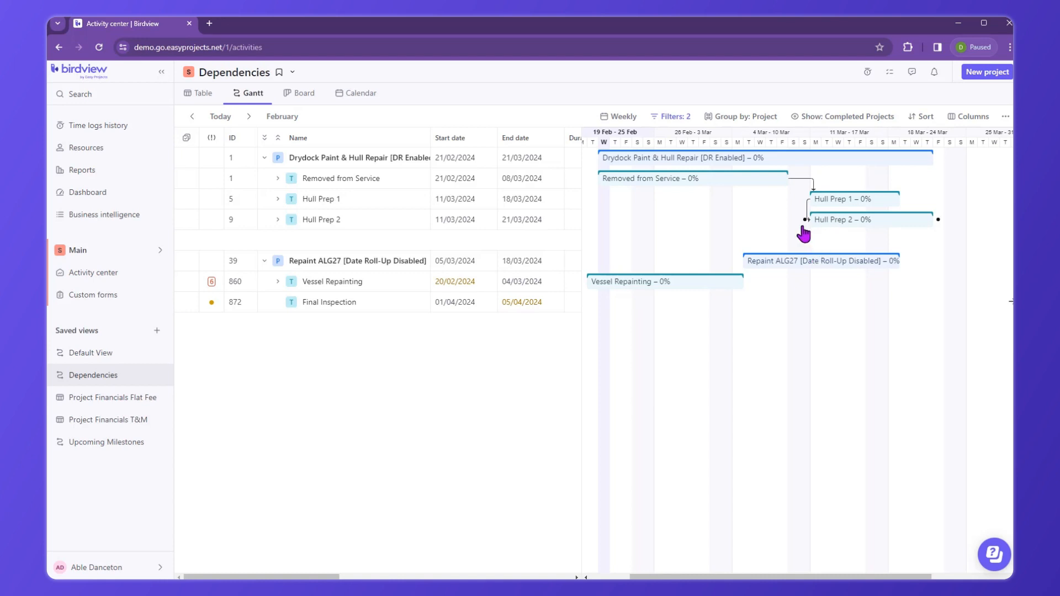
# Link Vessel Repainting to Hull Prep 2 with a Start to Finish dependency and a lag of 5 days
pyautogui.moveTo(805, 222); pyautogui.dragTo(749, 288)
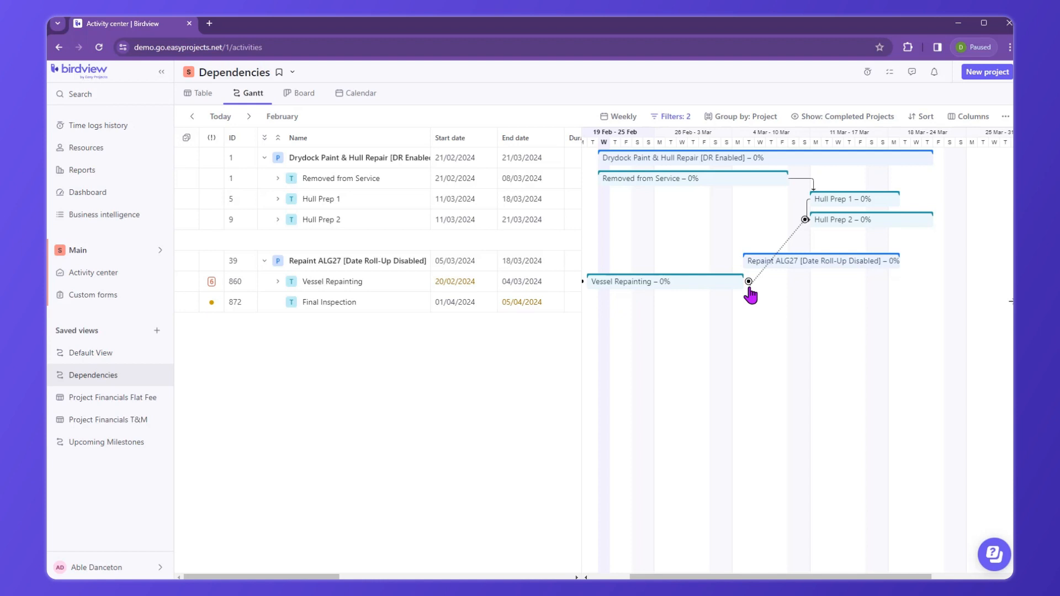
pyautogui.moveTo(749, 288); pyautogui.dragTo(749, 282)
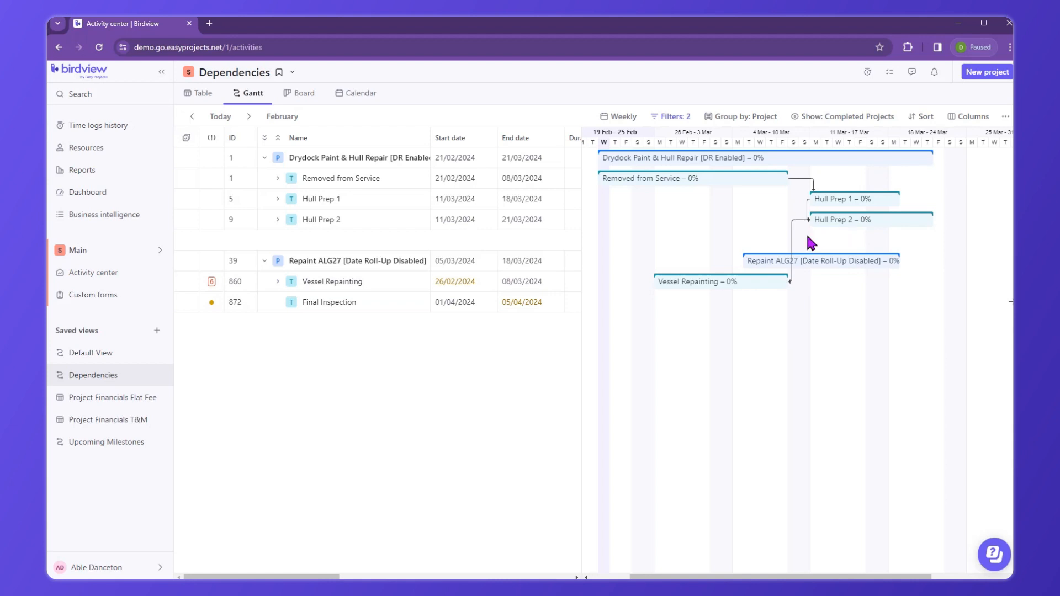
pyautogui.click(794, 252)
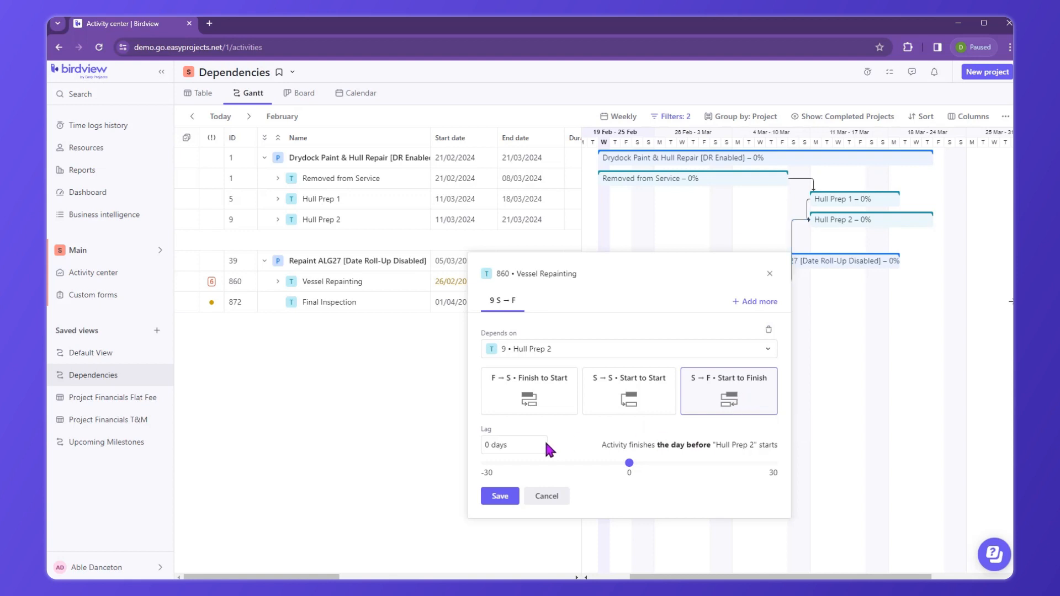
pyautogui.click(505, 448)
pyautogui.write('5')
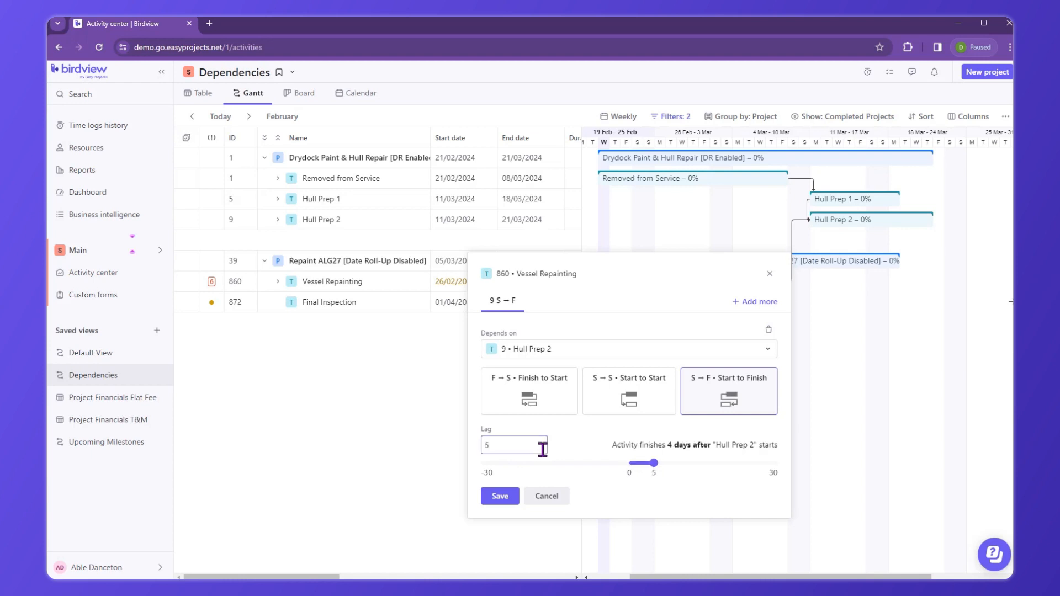
pyautogui.click(500, 496)
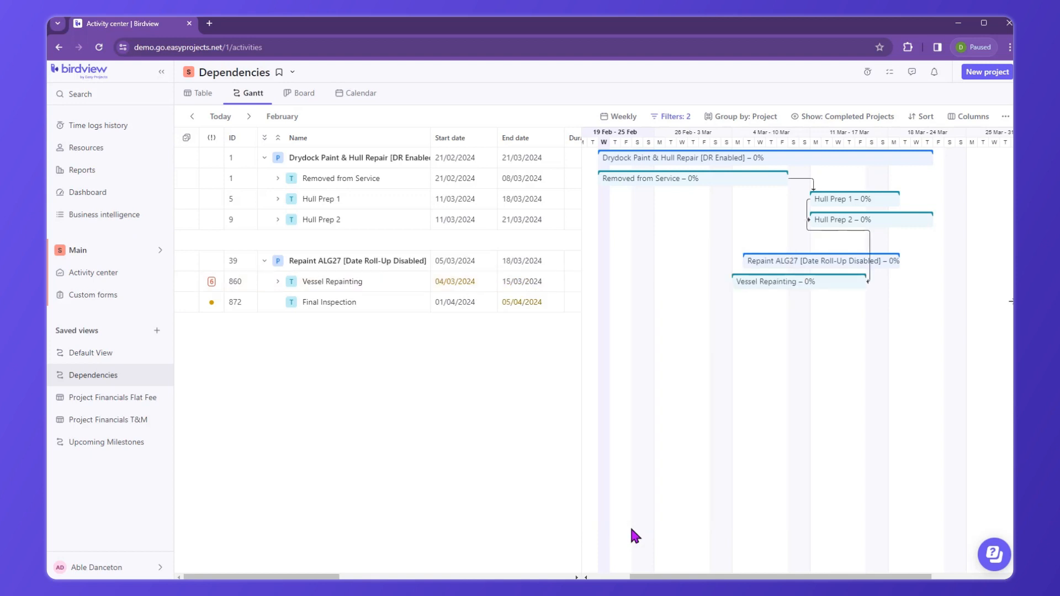
pyautogui.click(869, 260)
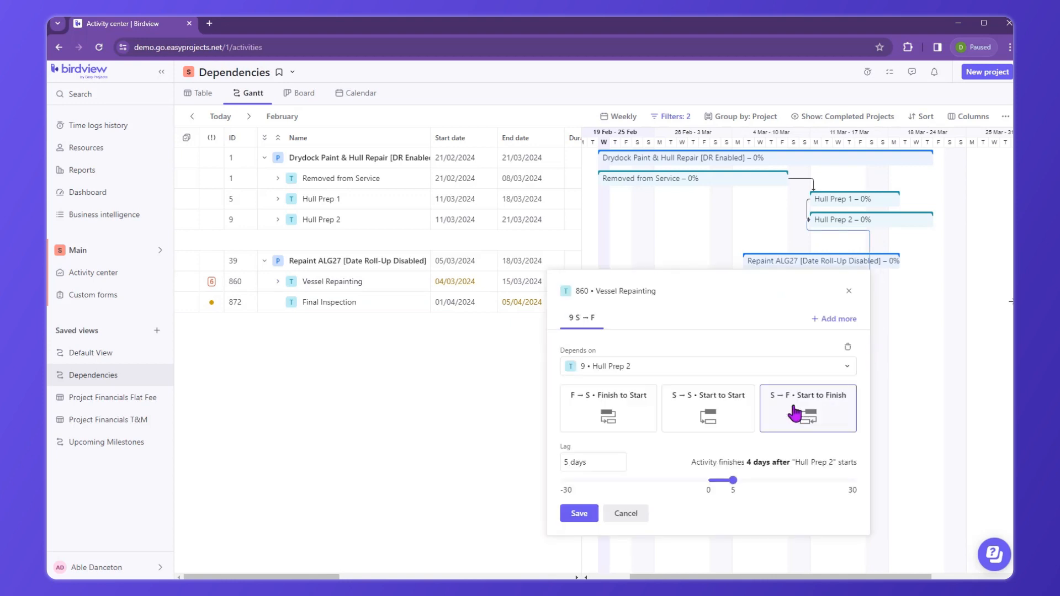
pyautogui.click(579, 515)
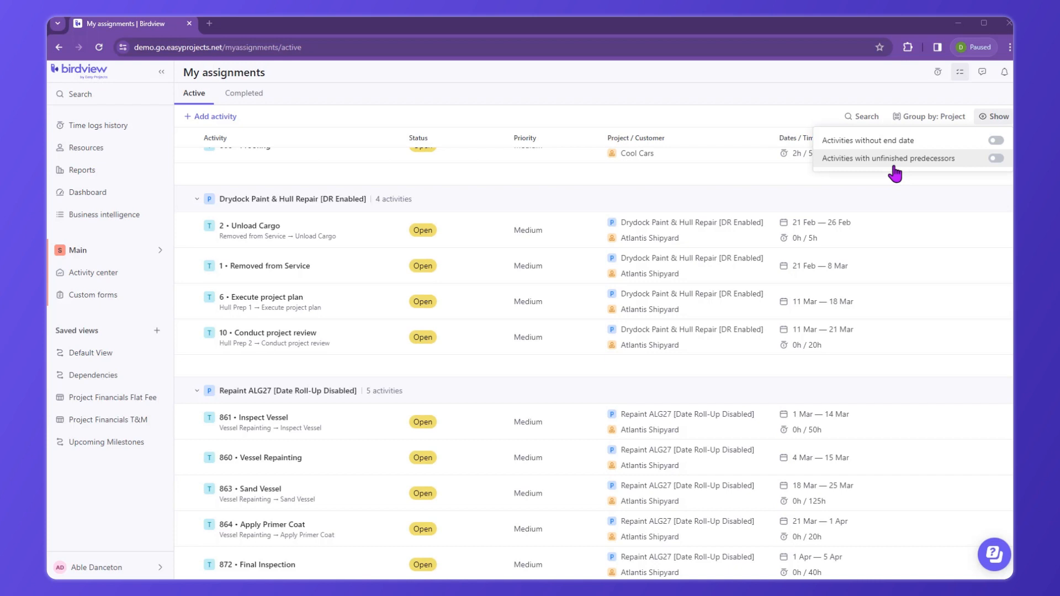
# Show activities with unfinished predecessors in My assignments
pyautogui.click(997, 159)
pyautogui.click(728, 89)
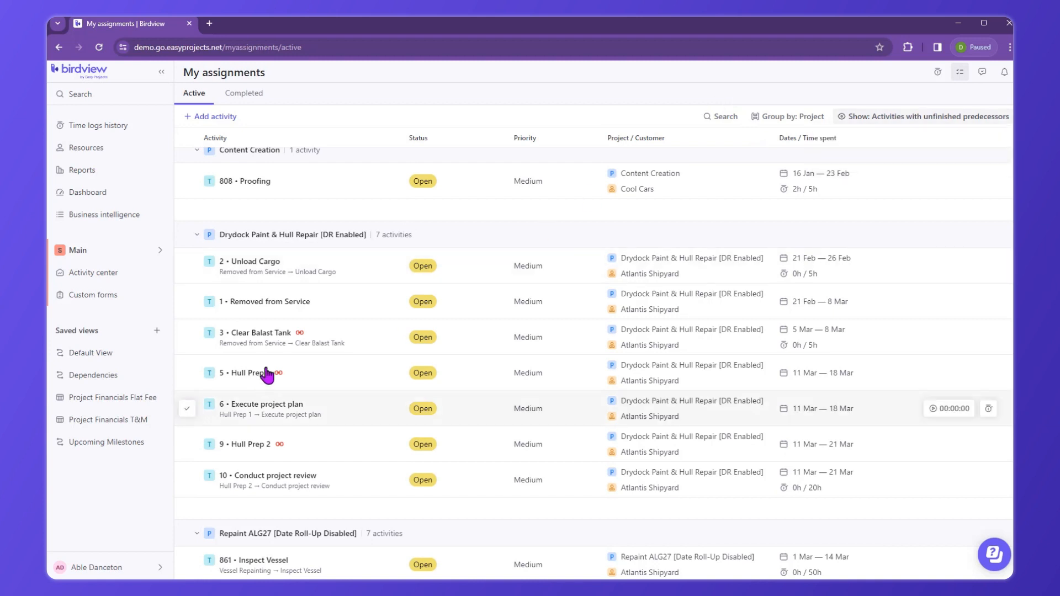
pyautogui.moveTo(301, 335)
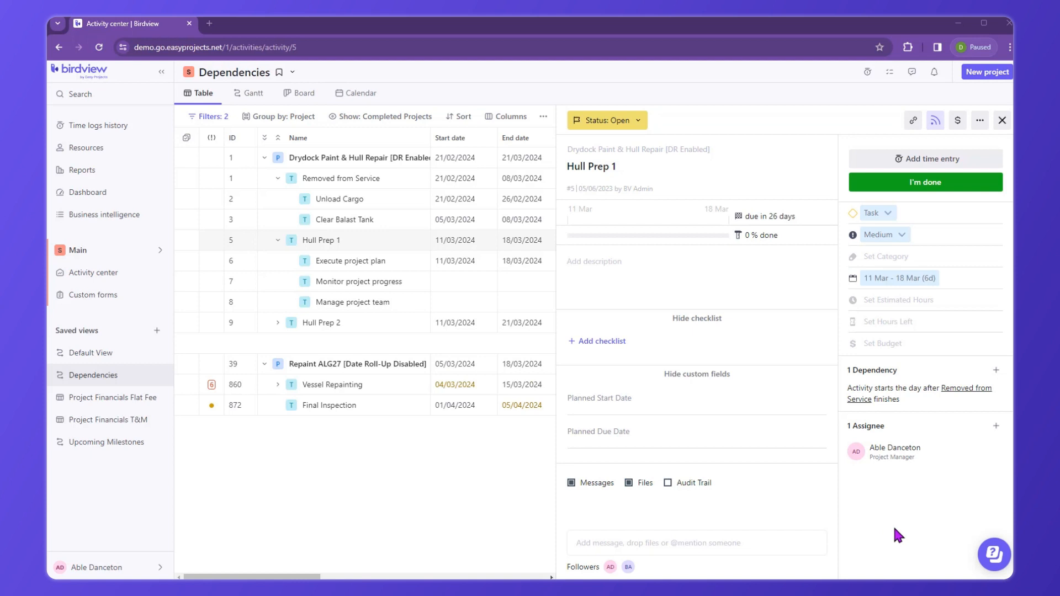
# Add a Finish to Start dependency on Task A from the ABC Marter Co project to Hull Prep 1
pyautogui.click(975, 392)
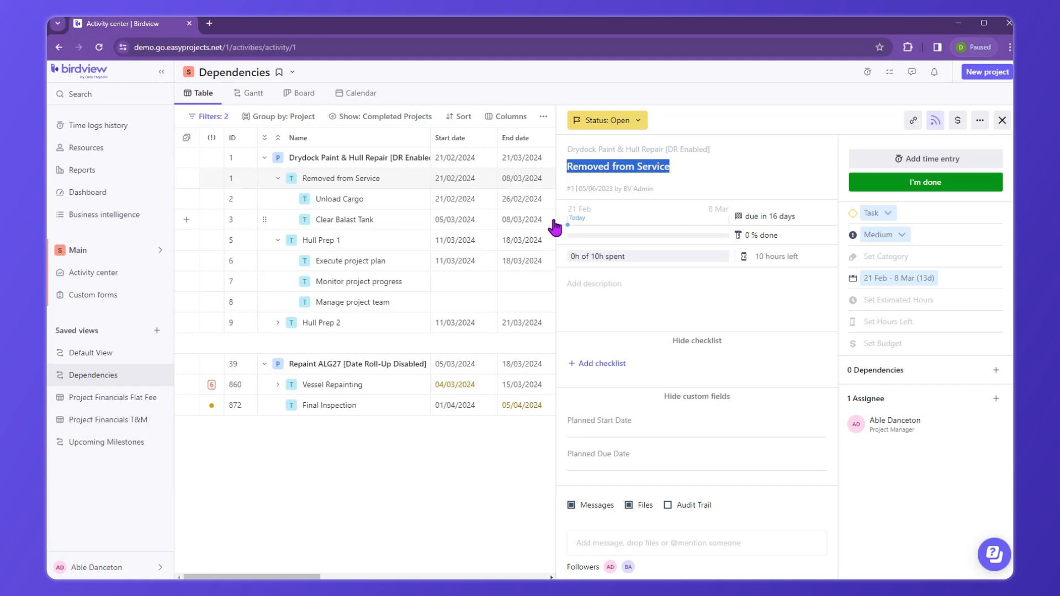
pyautogui.click(380, 241)
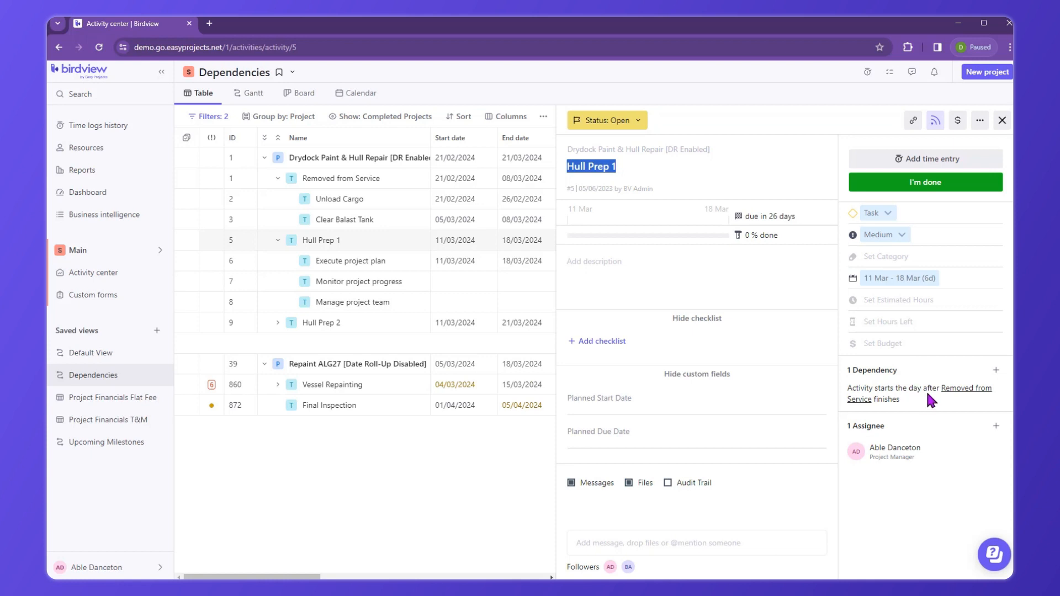
pyautogui.click(995, 371)
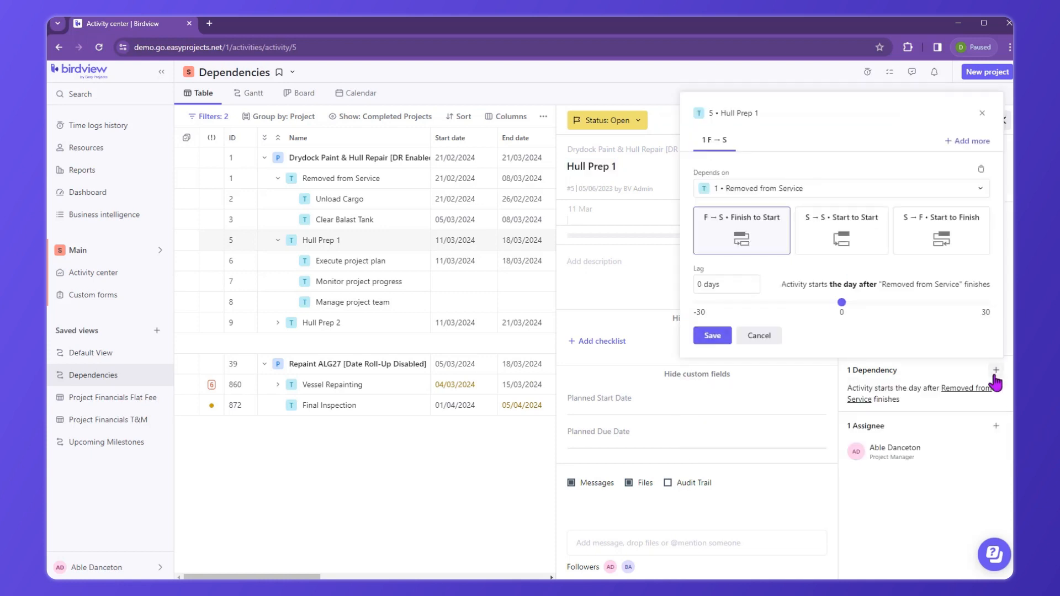
pyautogui.click(964, 142)
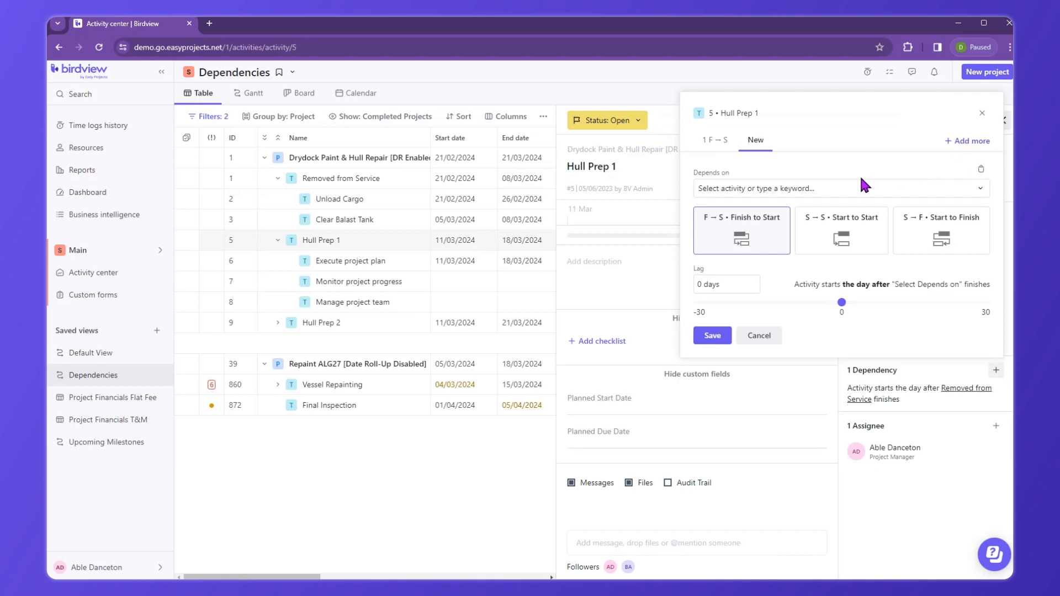
pyautogui.click(851, 194)
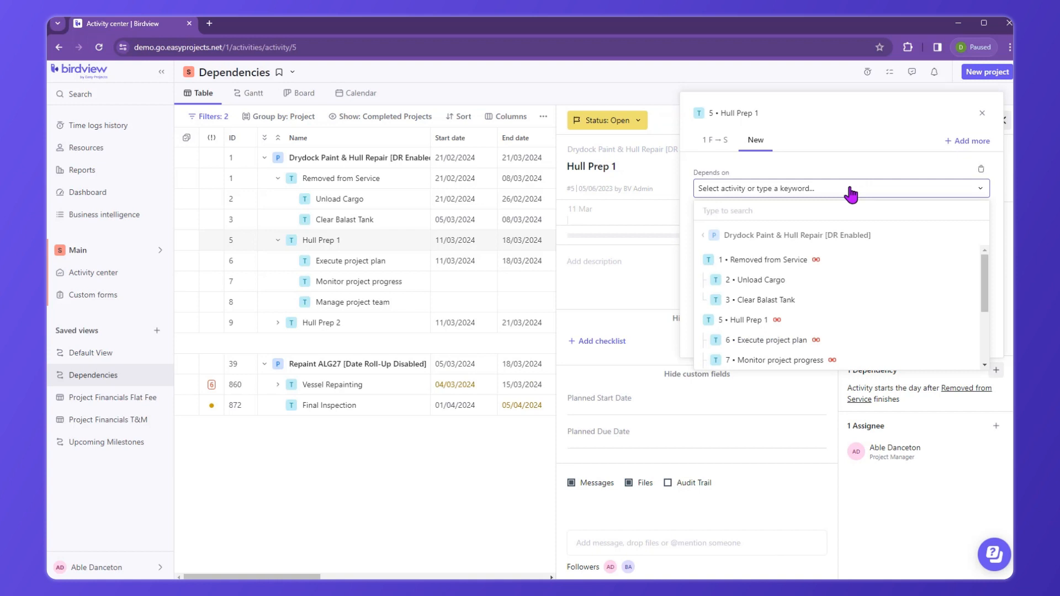
pyautogui.click(701, 237)
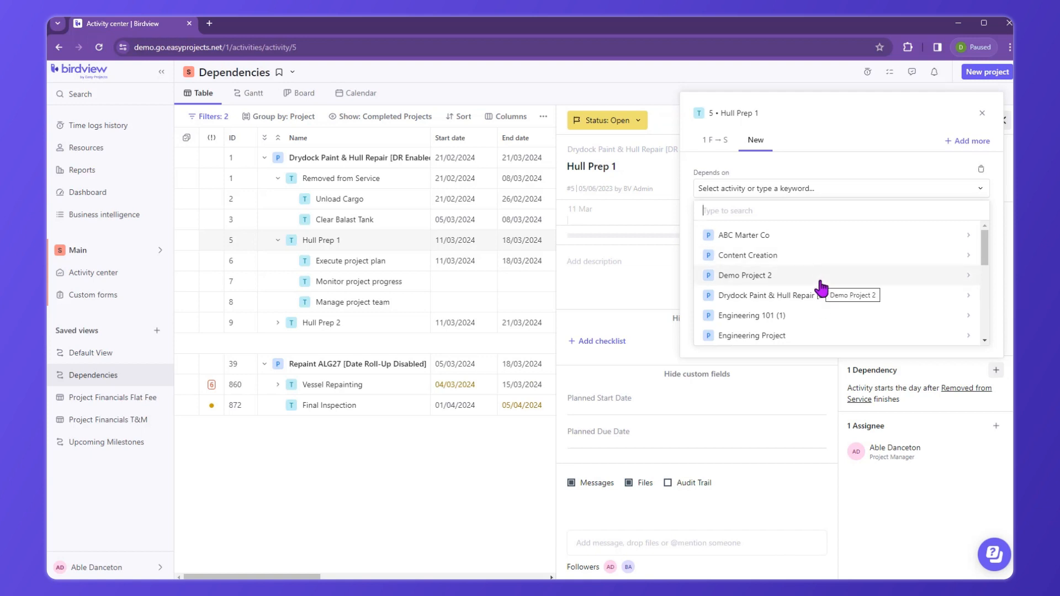
pyautogui.click(813, 237)
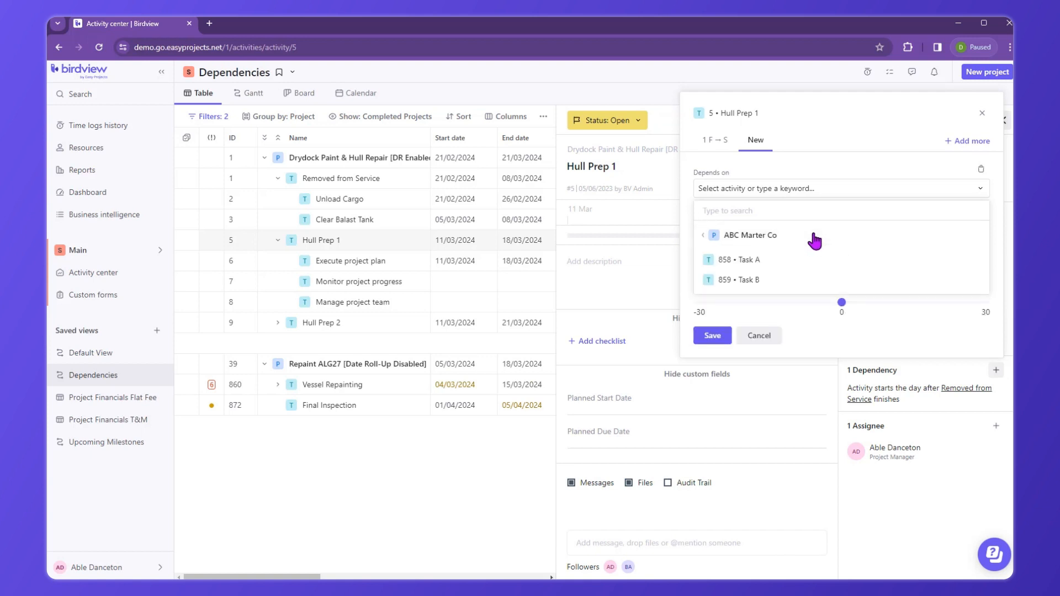
pyautogui.click(752, 265)
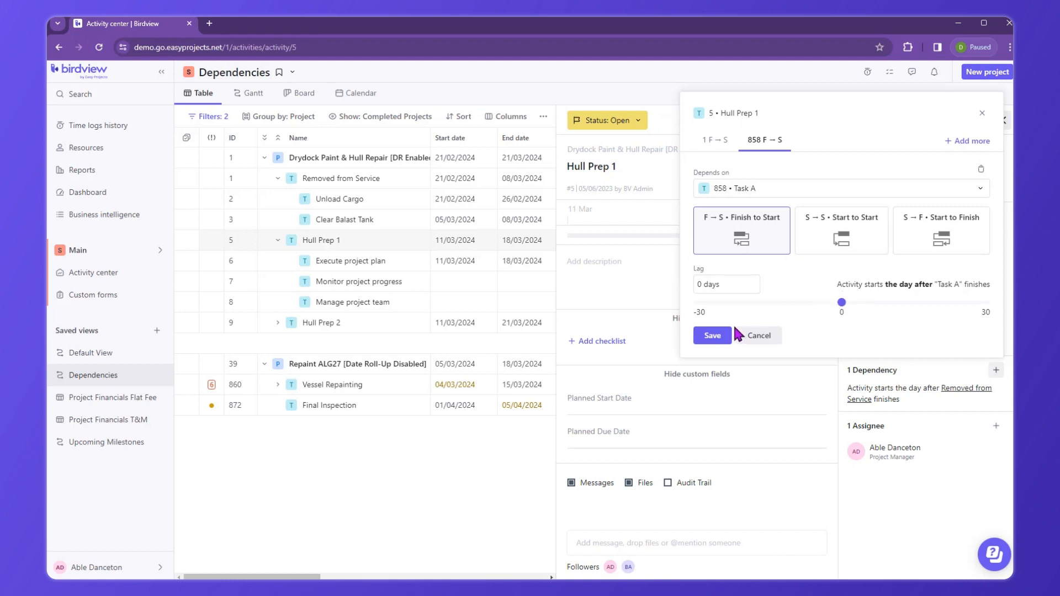
pyautogui.click(713, 335)
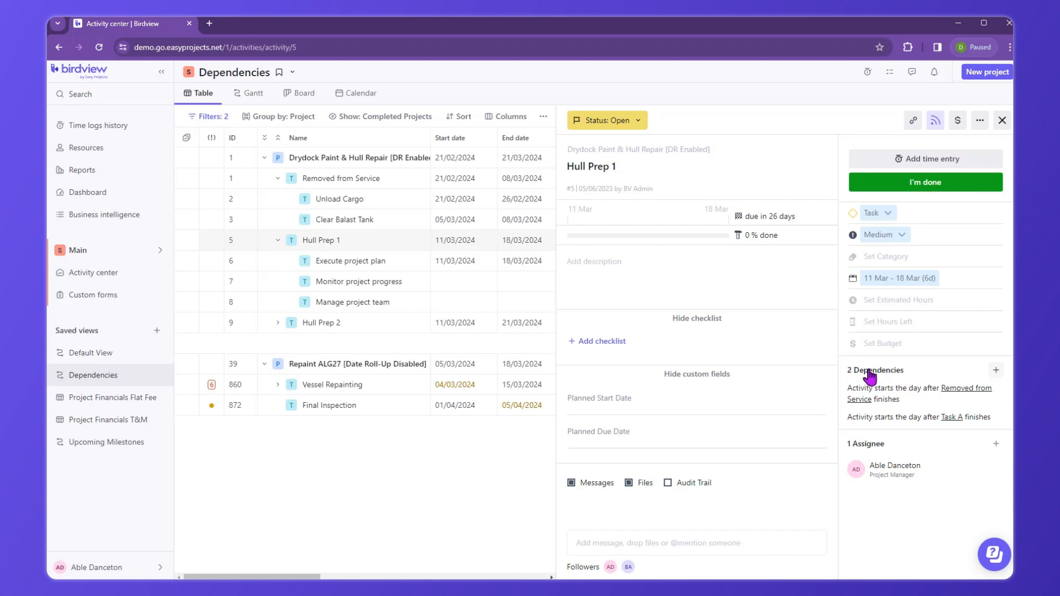
# Remove Hull Prep 1's dependency on Removed from Service, then show its audit trail
pyautogui.click(1002, 121)
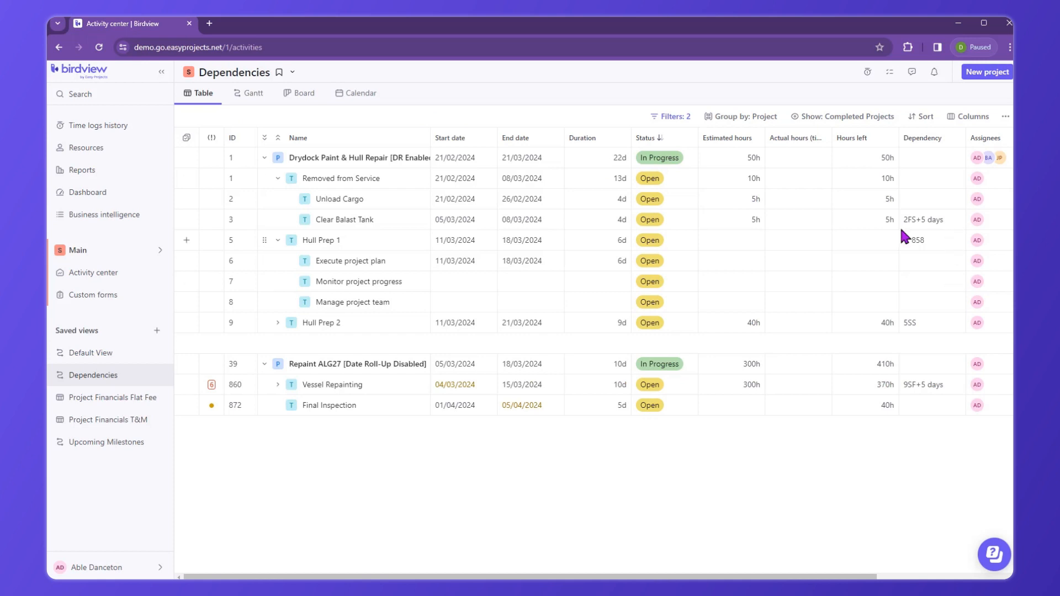
pyautogui.click(393, 241)
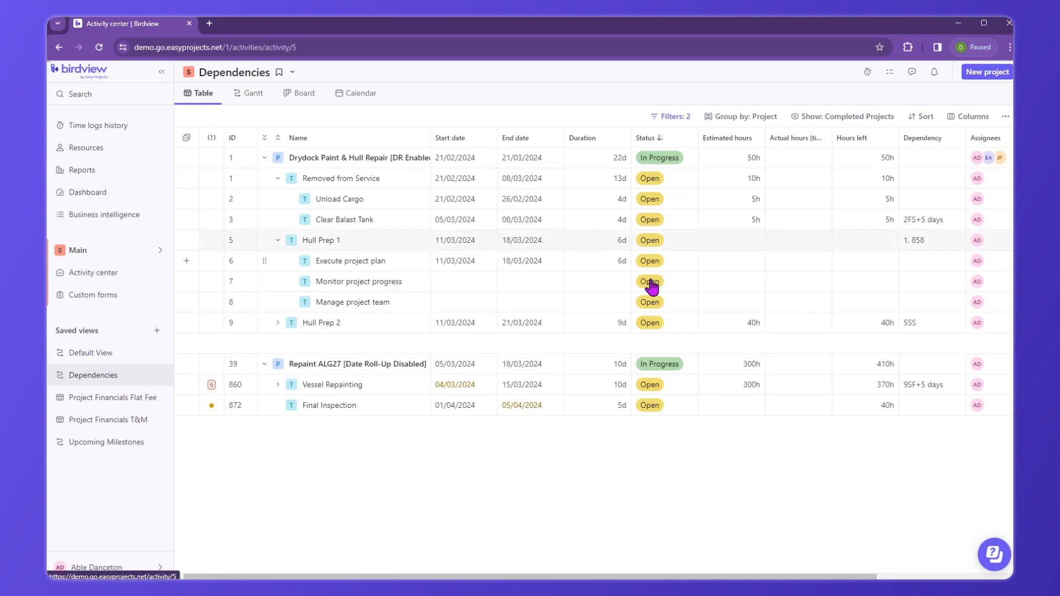
pyautogui.click(995, 370)
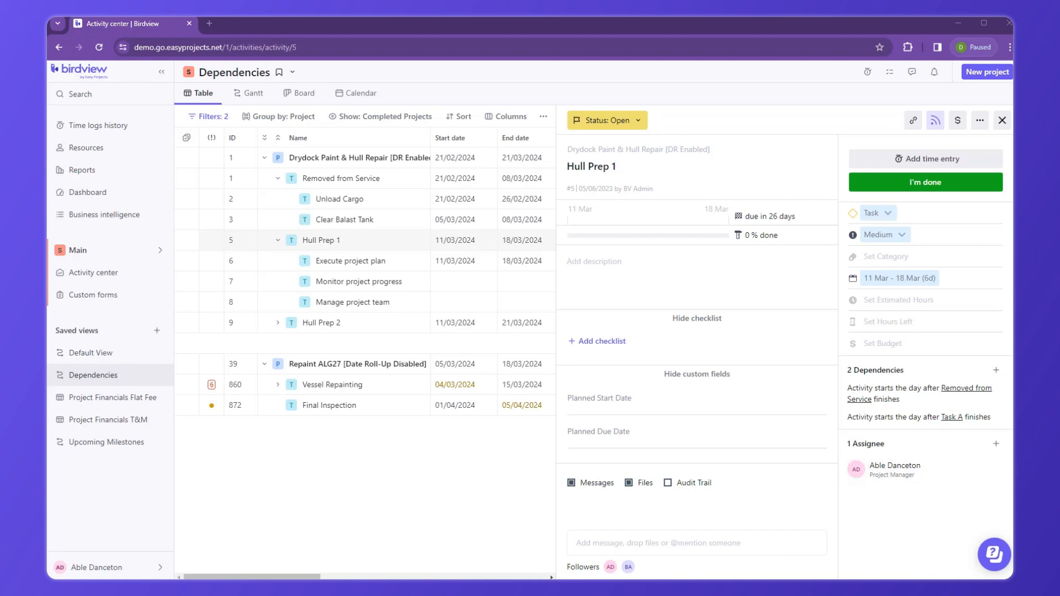
pyautogui.click(999, 370)
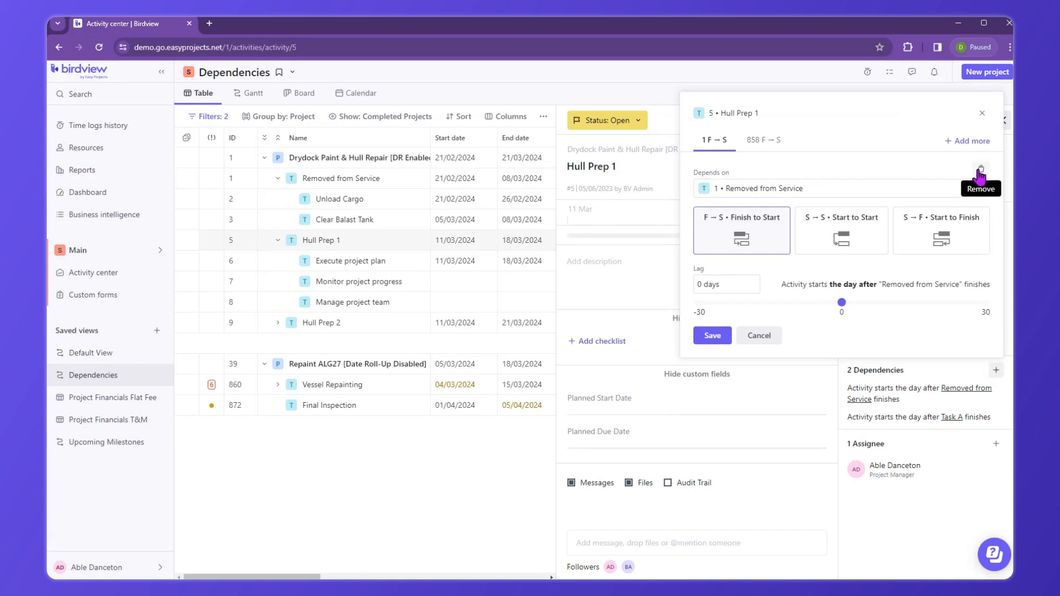
pyautogui.click(980, 170)
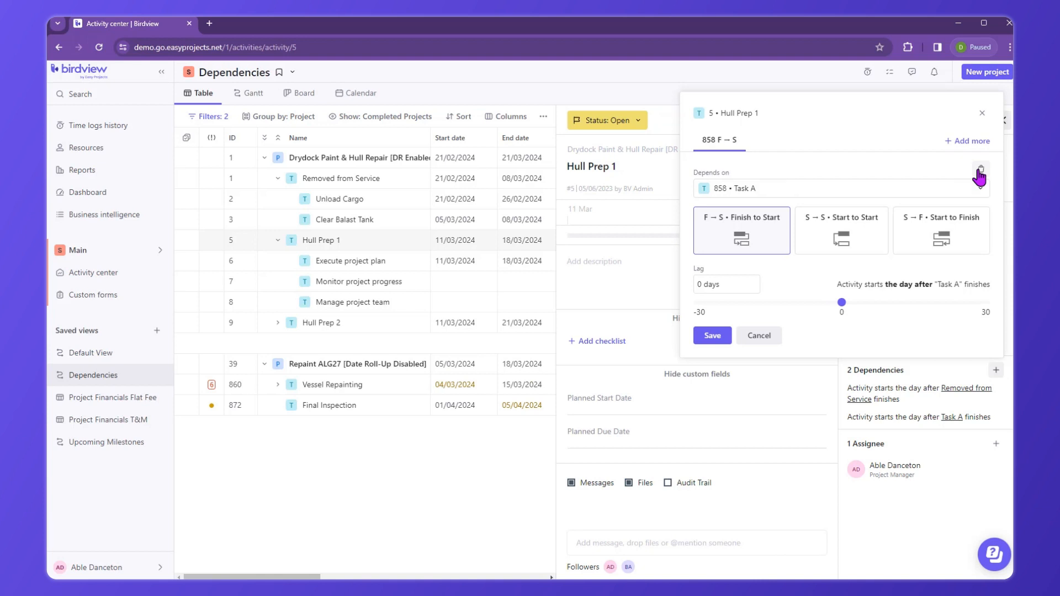
pyautogui.click(707, 338)
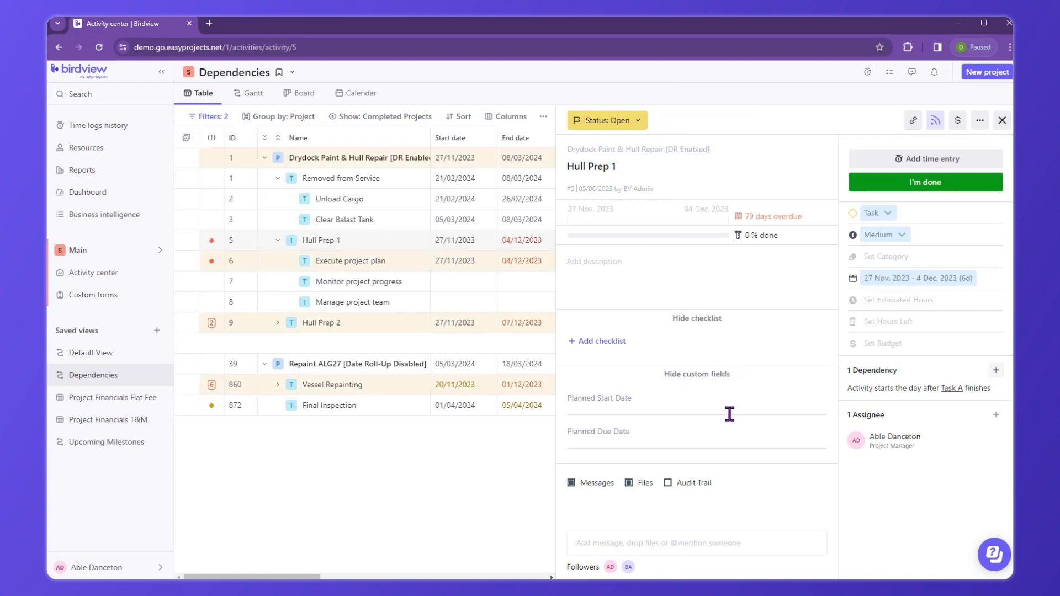
pyautogui.click(705, 482)
pyautogui.scroll(-7, 713, 486)
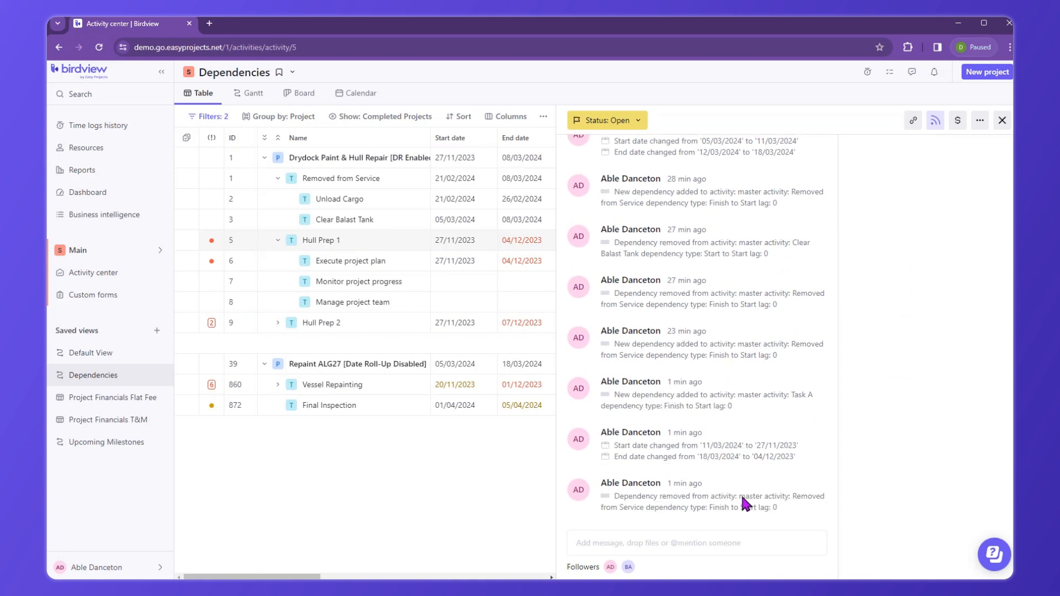